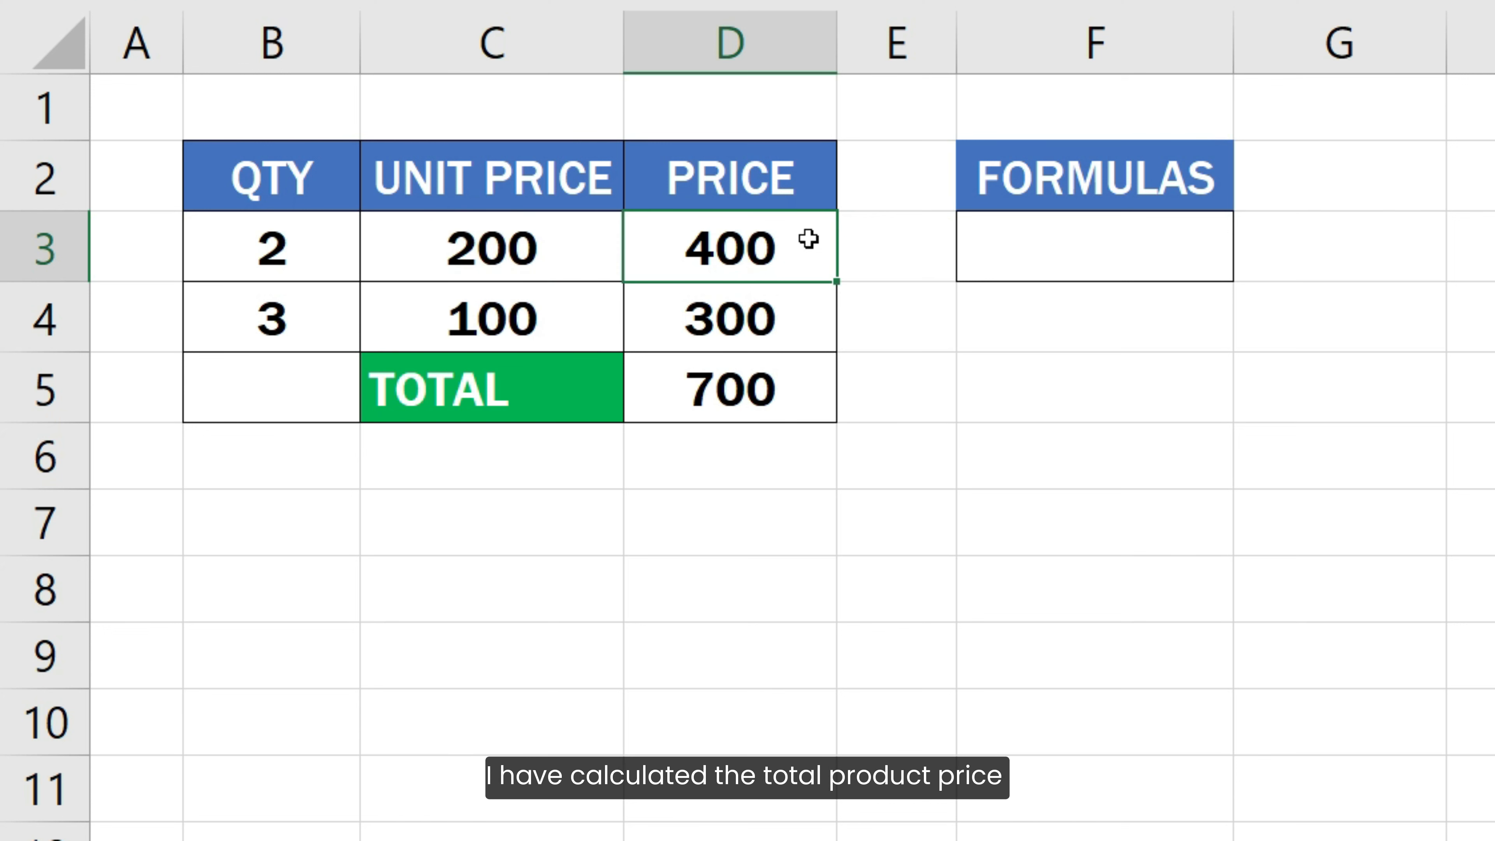
Examine the formulas behind the two product prices in D3 and D4 and the order total in D5
{"action": "double_click", "coordinate": [808, 239]}
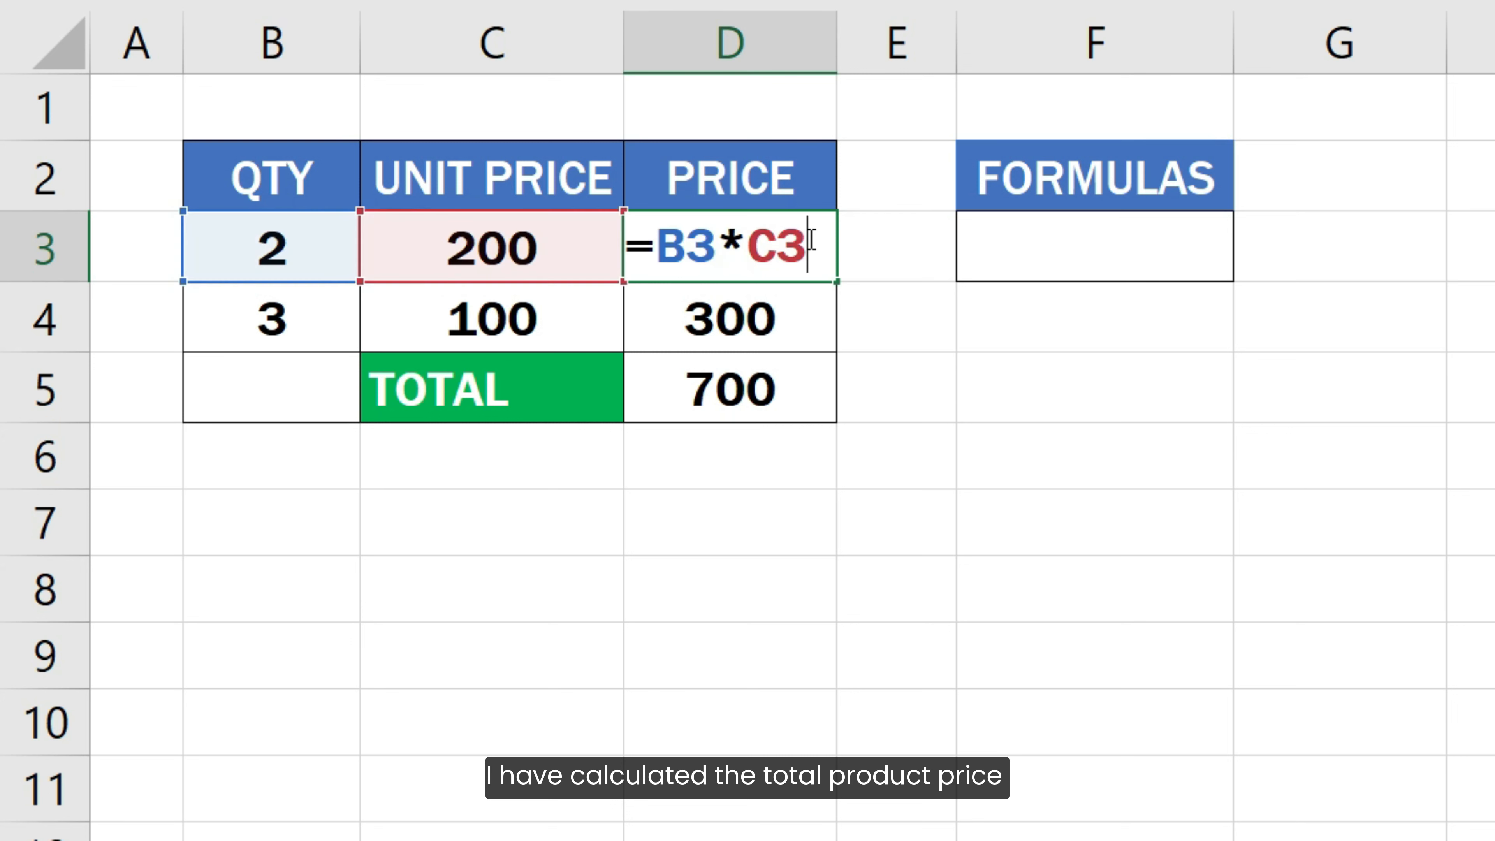
{"action": "key", "text": "Escape"}
{"action": "key", "text": "Down"}
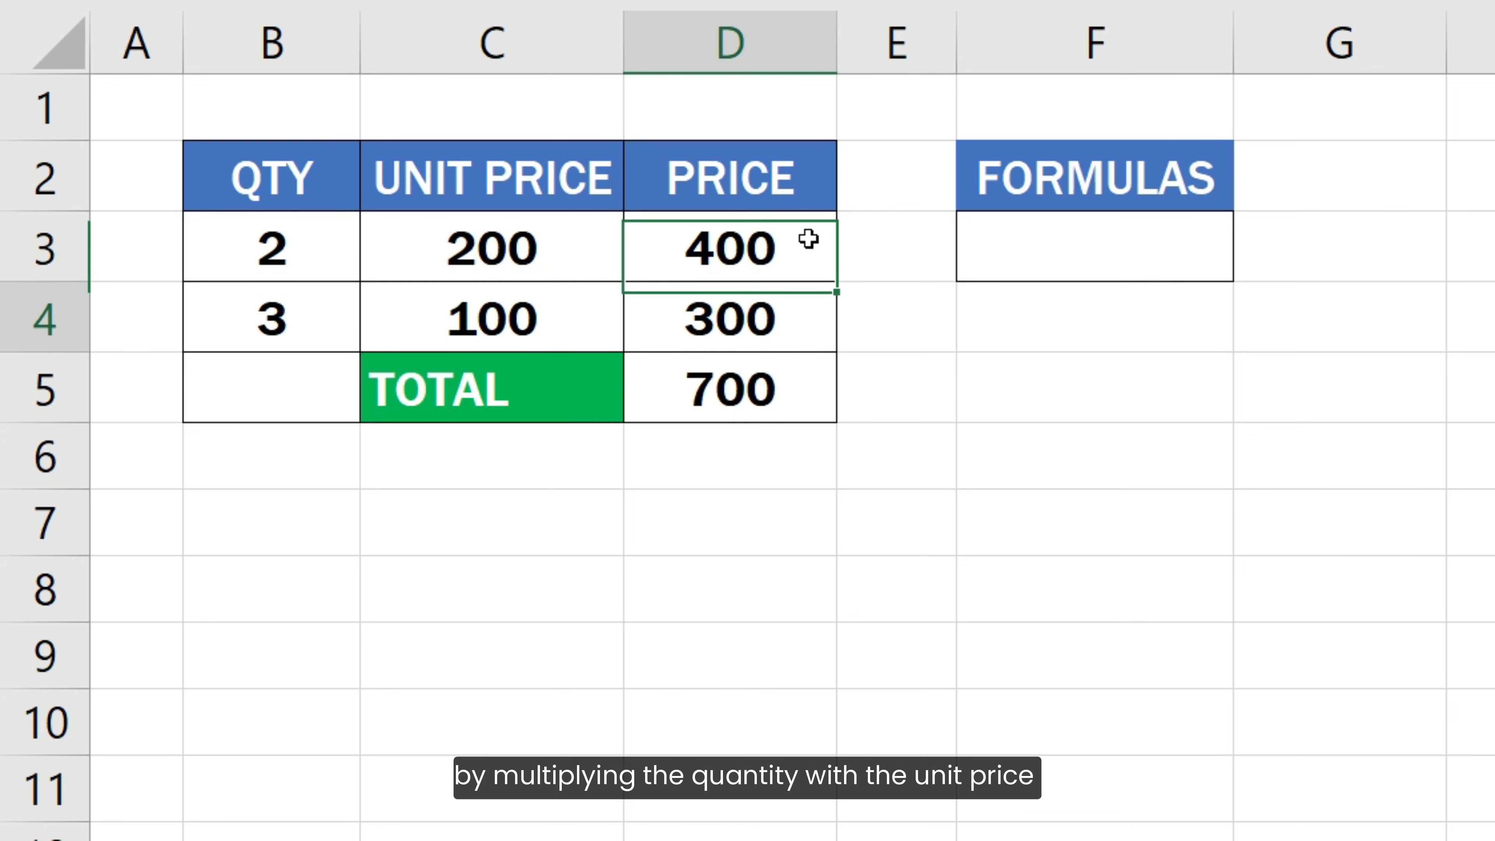
{"action": "key", "text": "F2"}
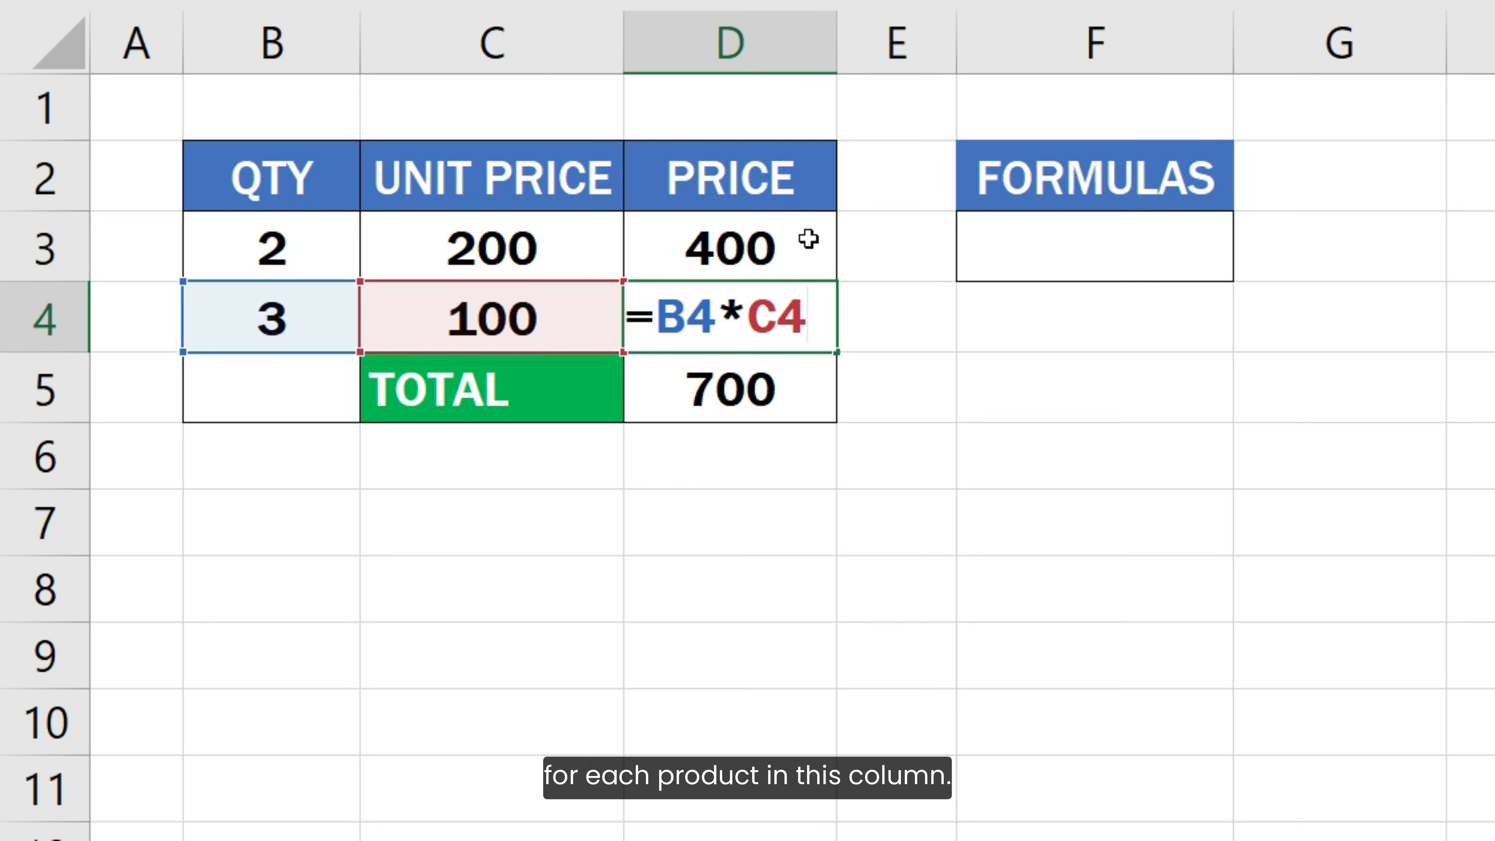
{"action": "key", "text": "Return"}
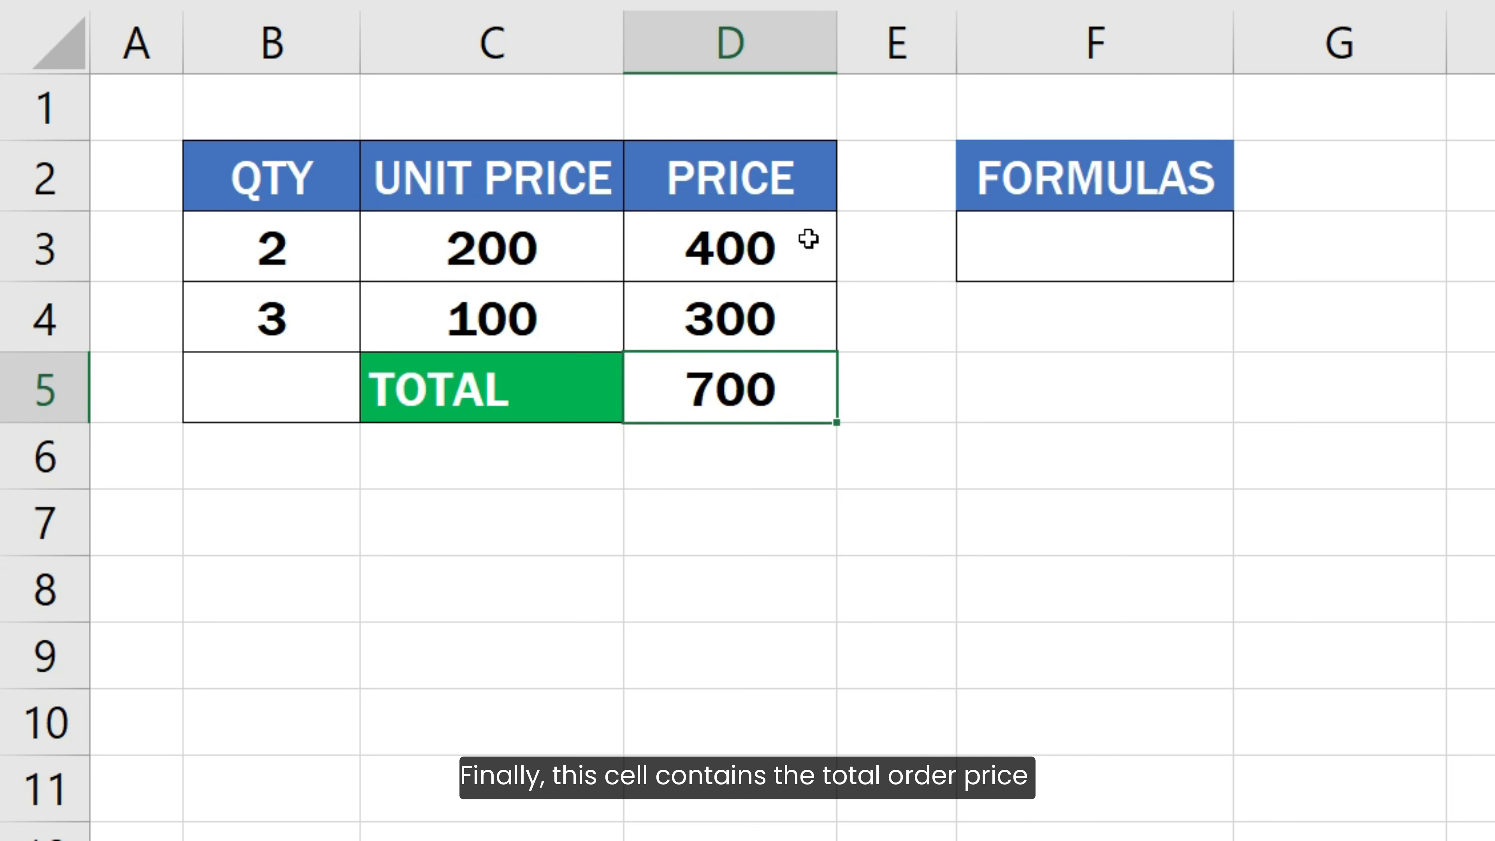
{"action": "key", "text": "F2"}
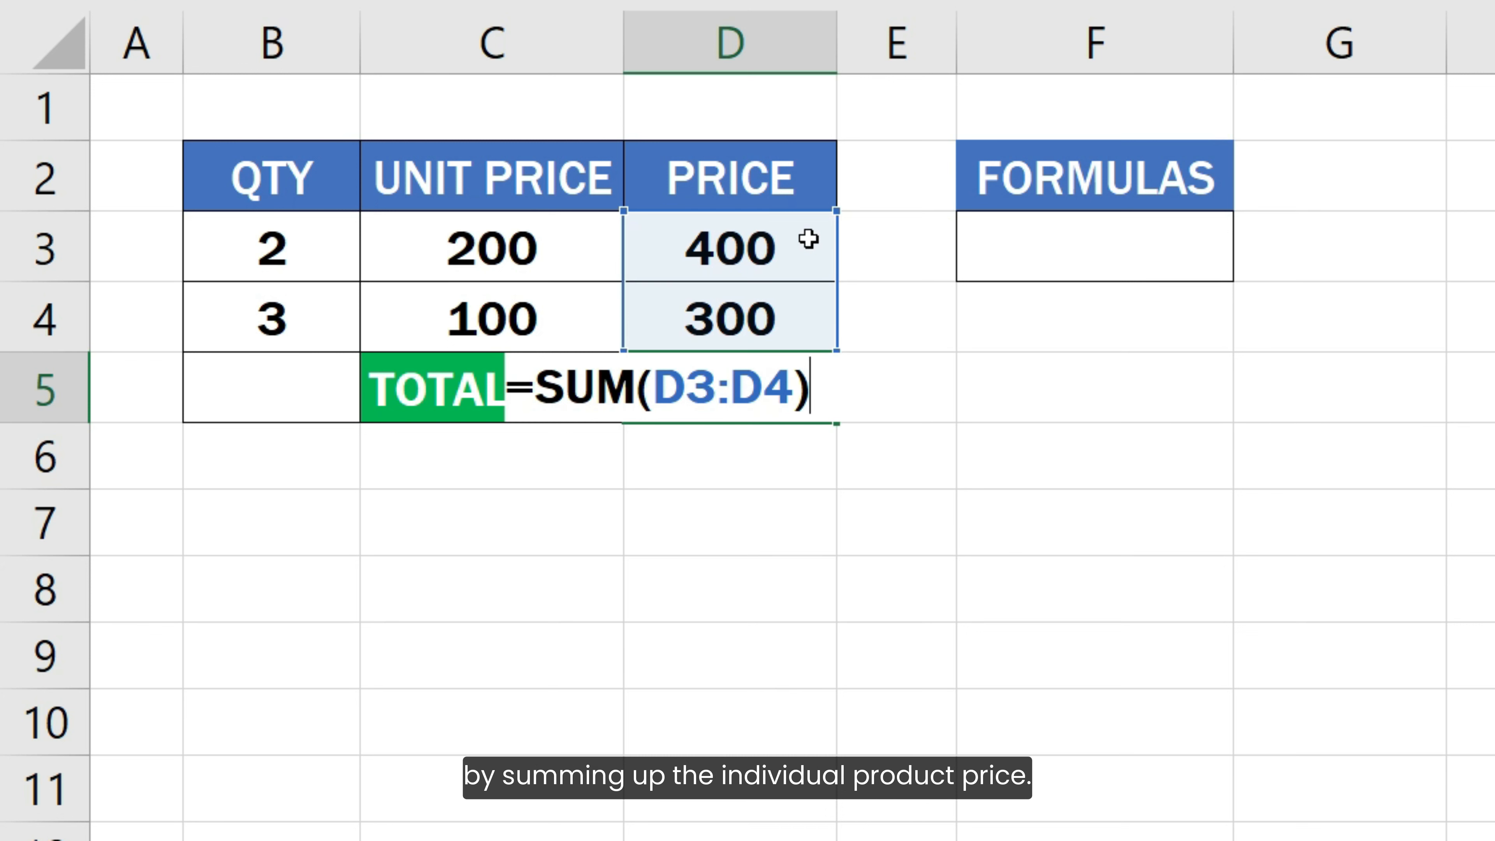
{"action": "key", "text": "Return"}
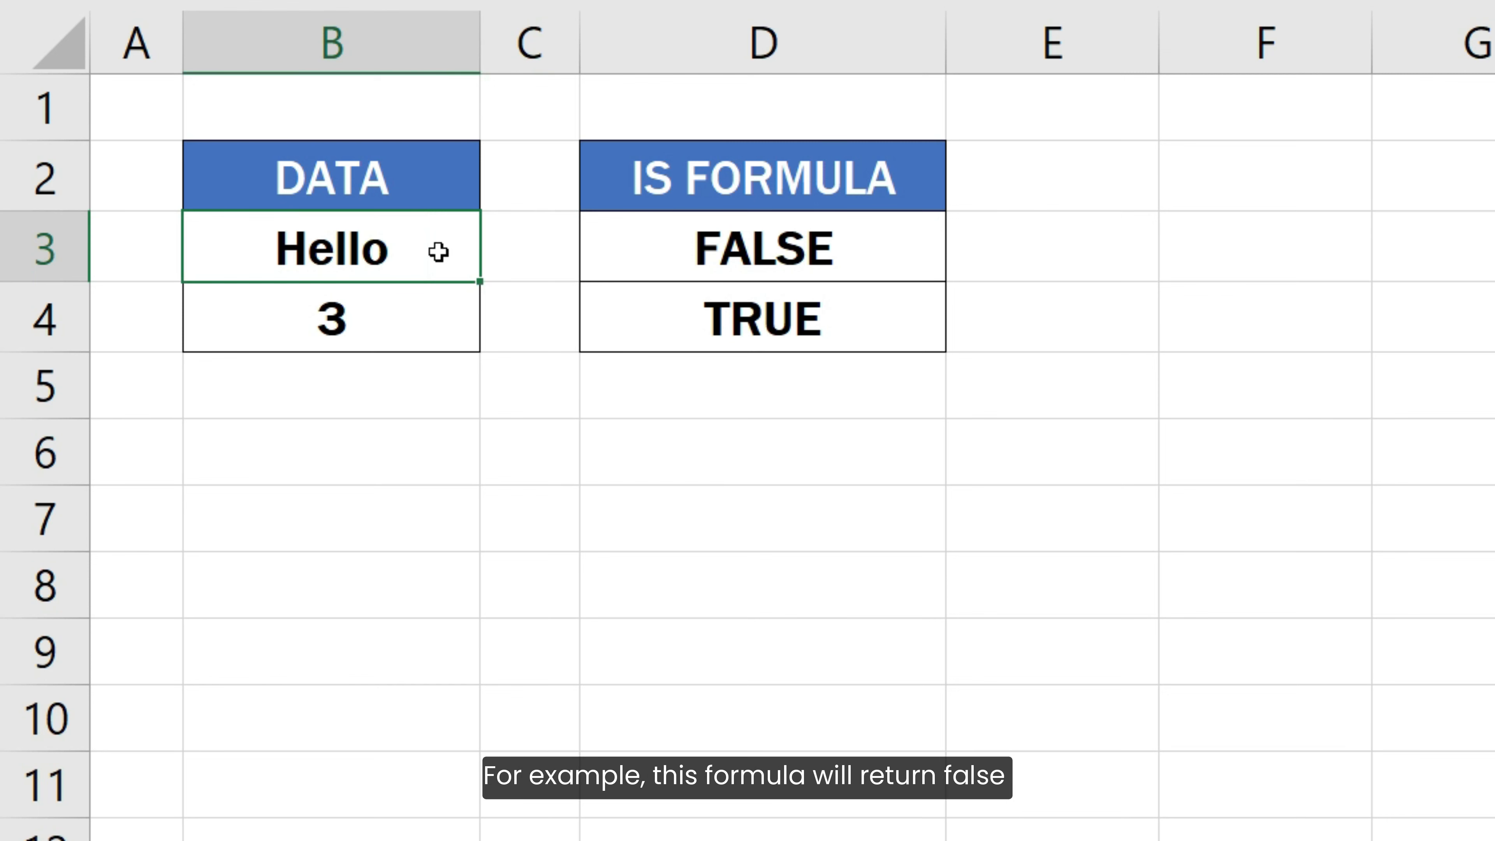
Examine the content of B3 and the ISFORMULA formula in D3 that tests it
{"action": "double_click", "coordinate": [438, 251]}
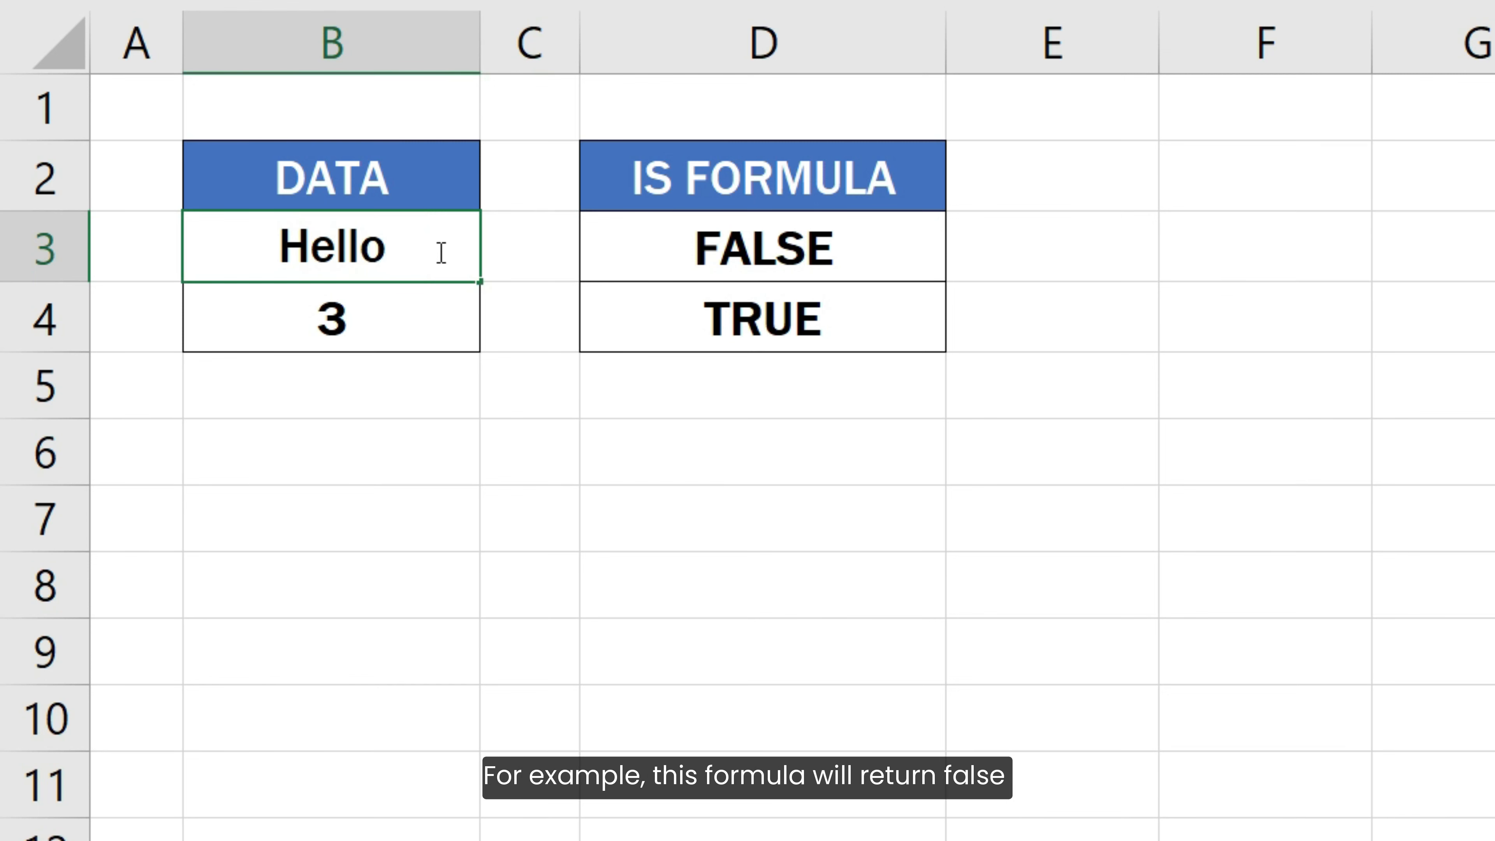
{"action": "key", "text": "Escape"}
{"action": "key", "text": "Right"}
{"action": "key", "text": "Right"}
{"action": "key", "text": "F2"}
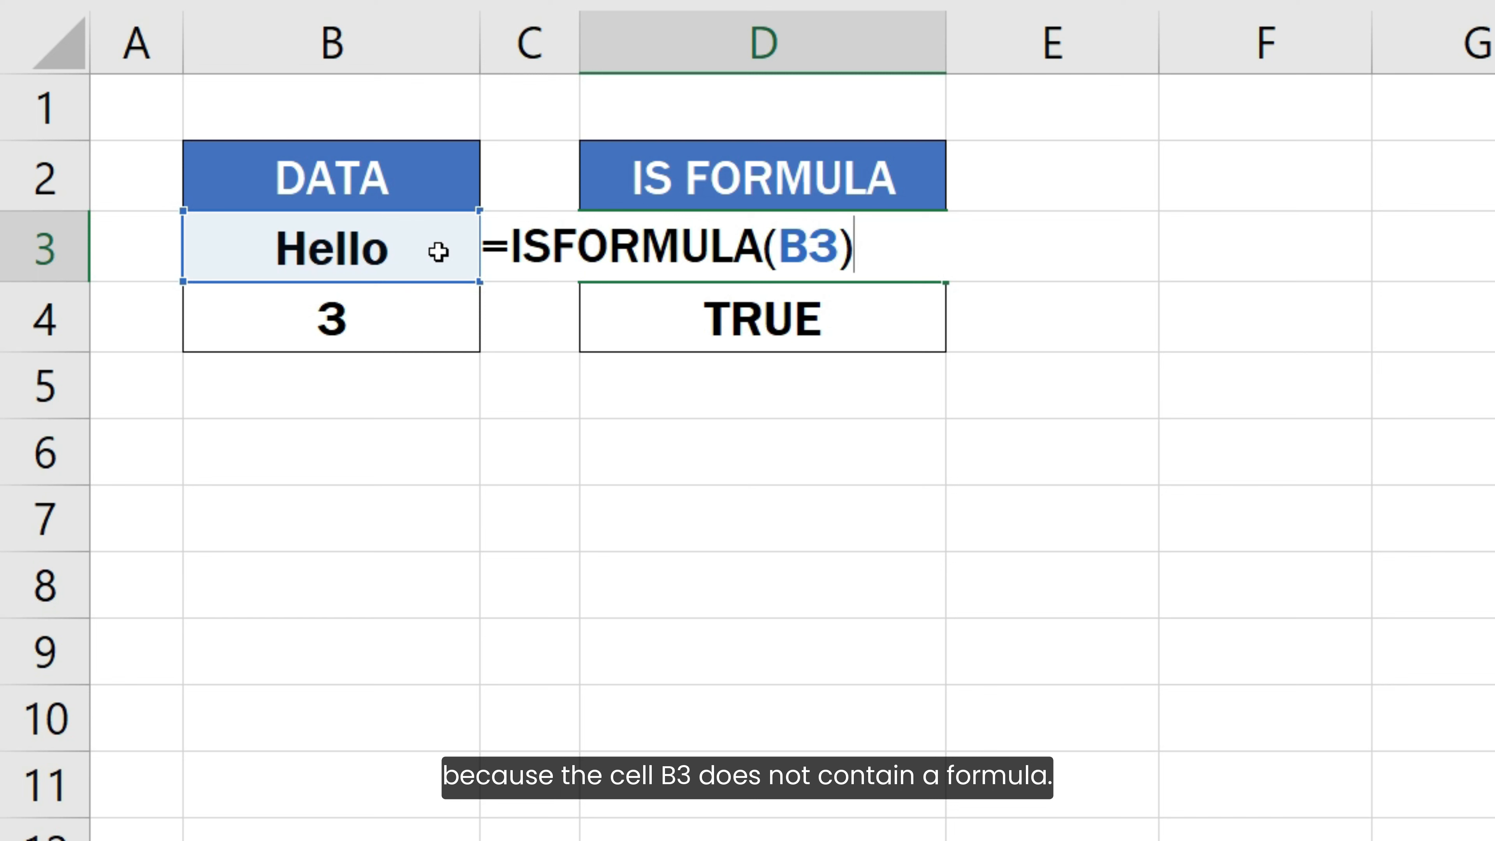
{"action": "key", "text": "Return"}
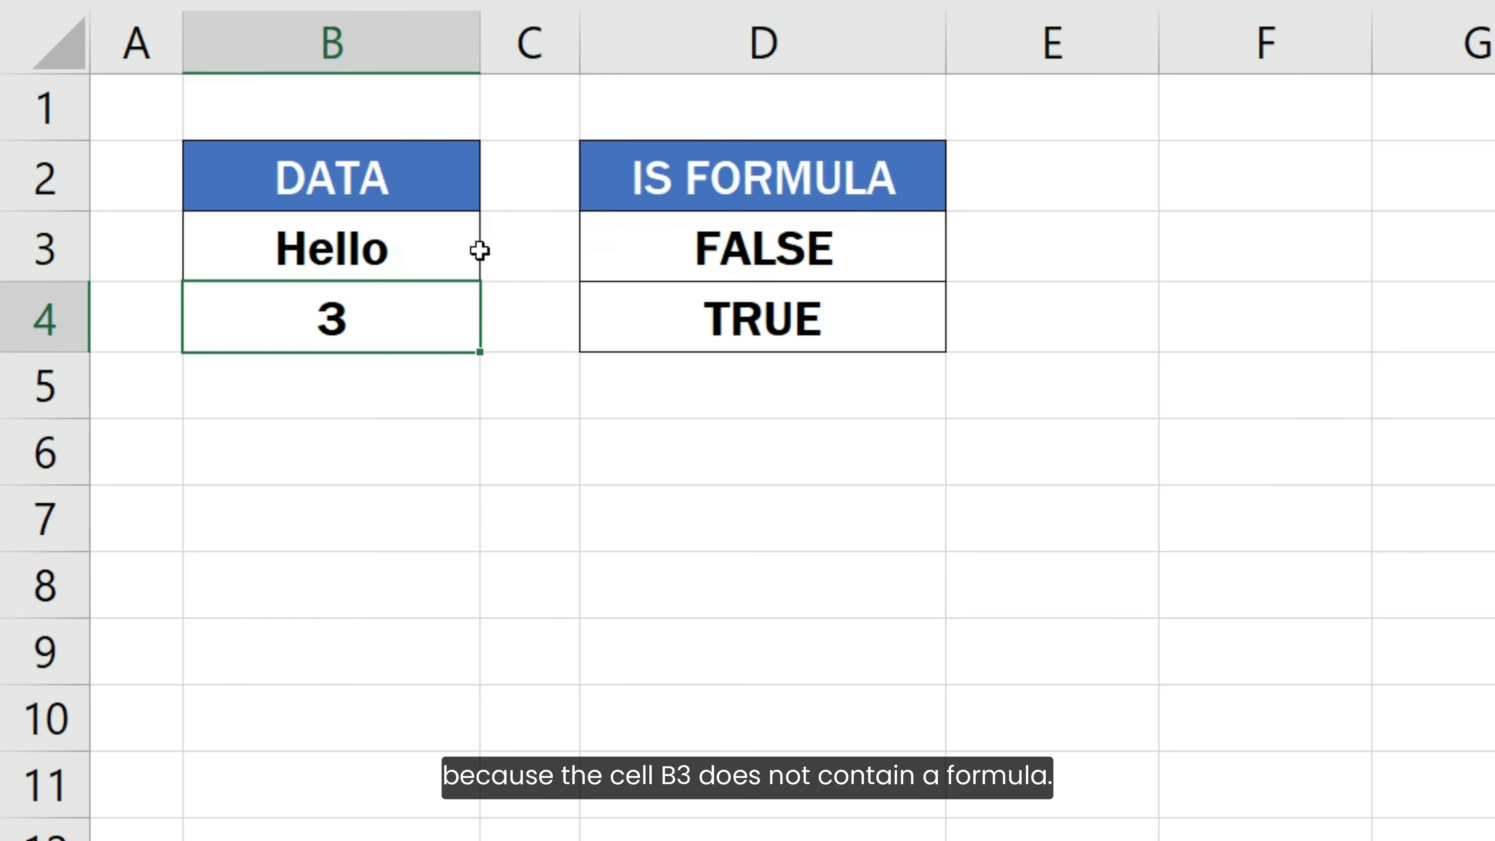
Examine the formula in B4 and the ISFORMULA formula in D4 that tests it
{"action": "key", "text": "F2"}
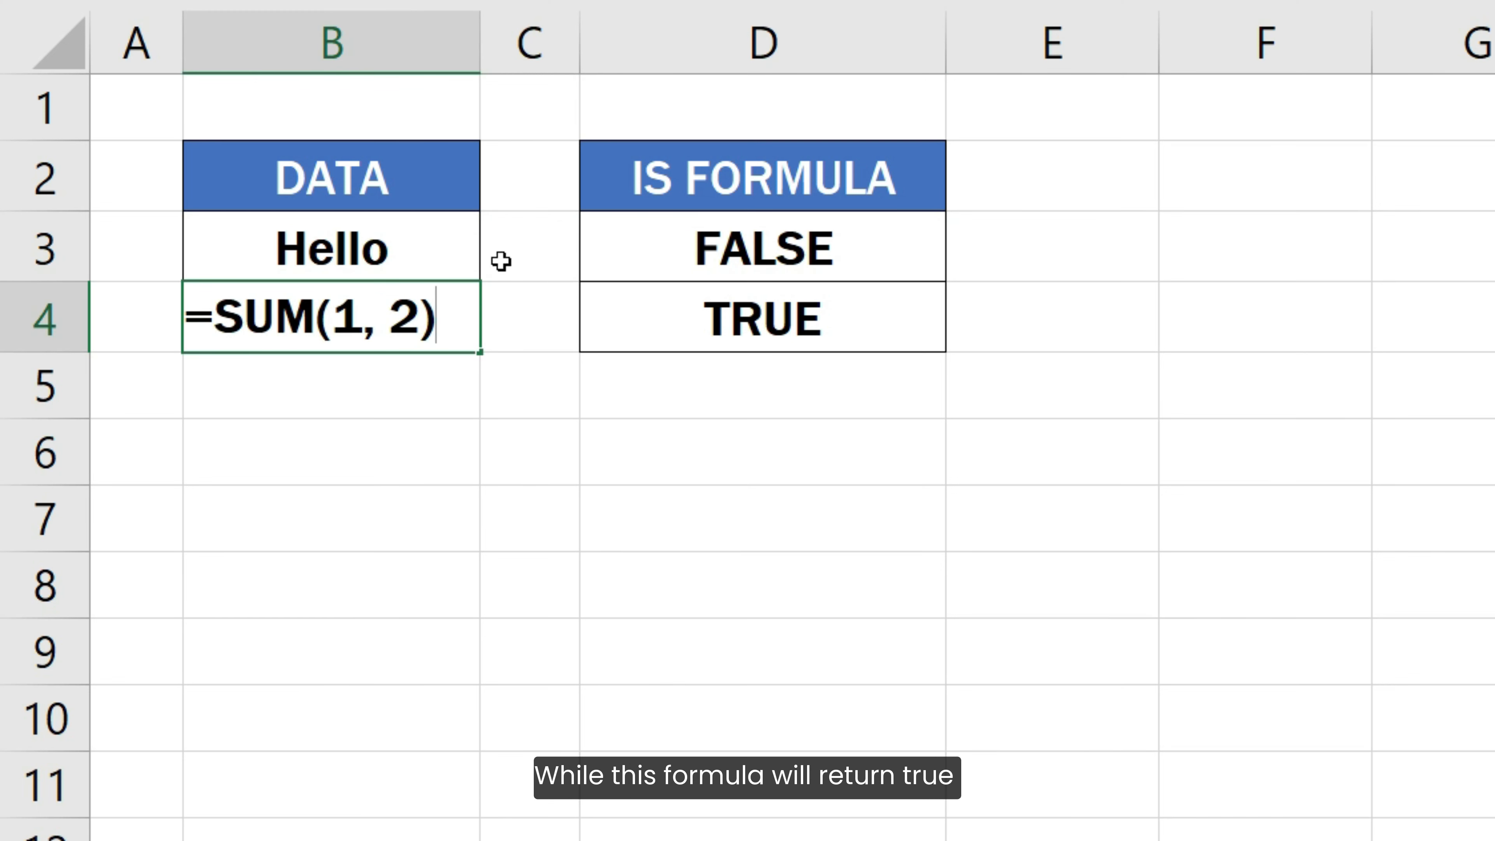
{"action": "left_click", "coordinate": [864, 324]}
{"action": "key", "text": "F2"}
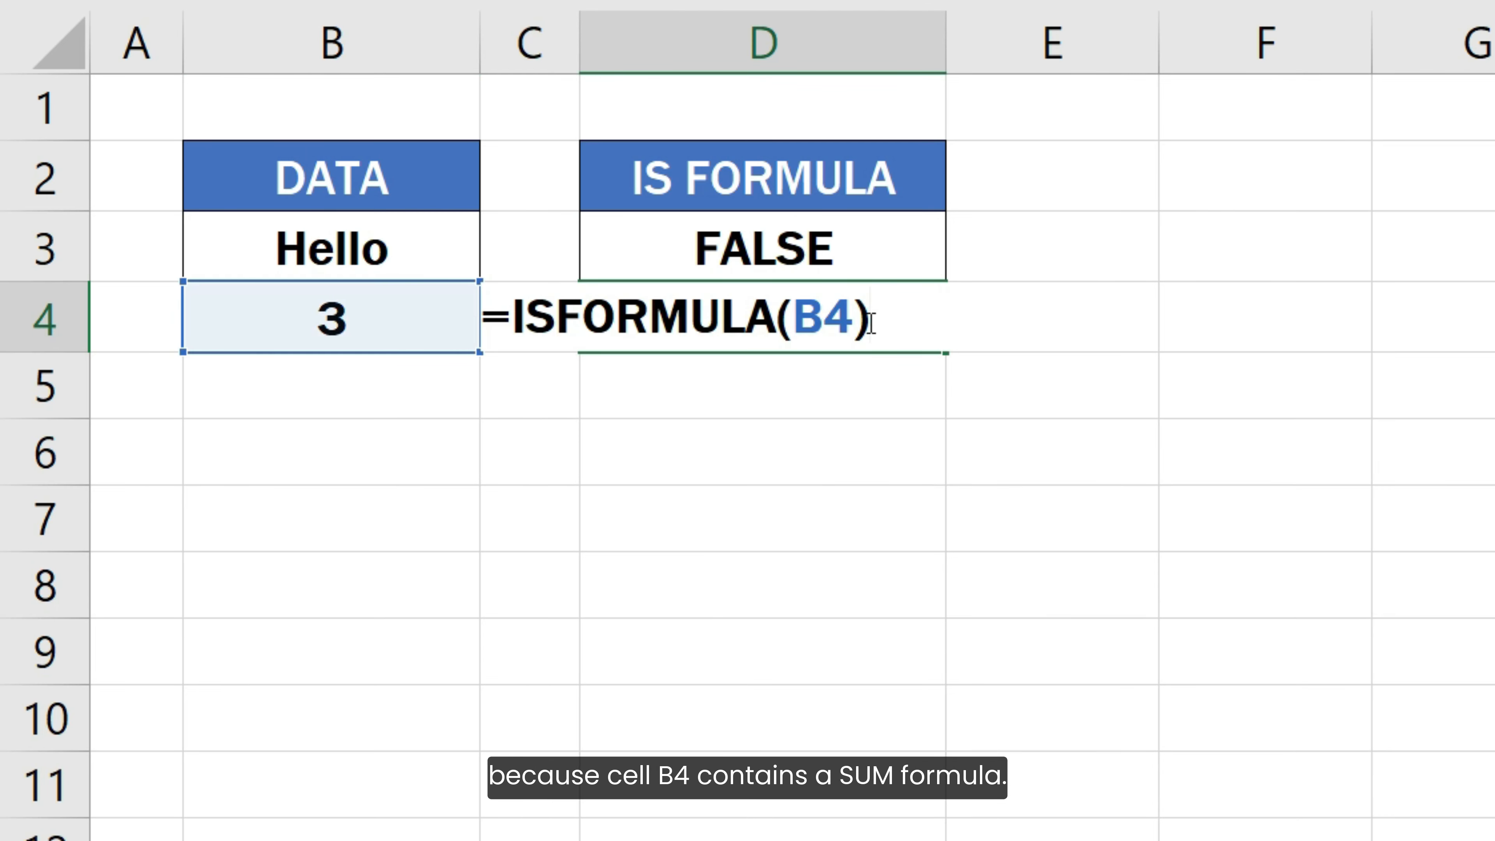
{"action": "key", "text": "Return"}
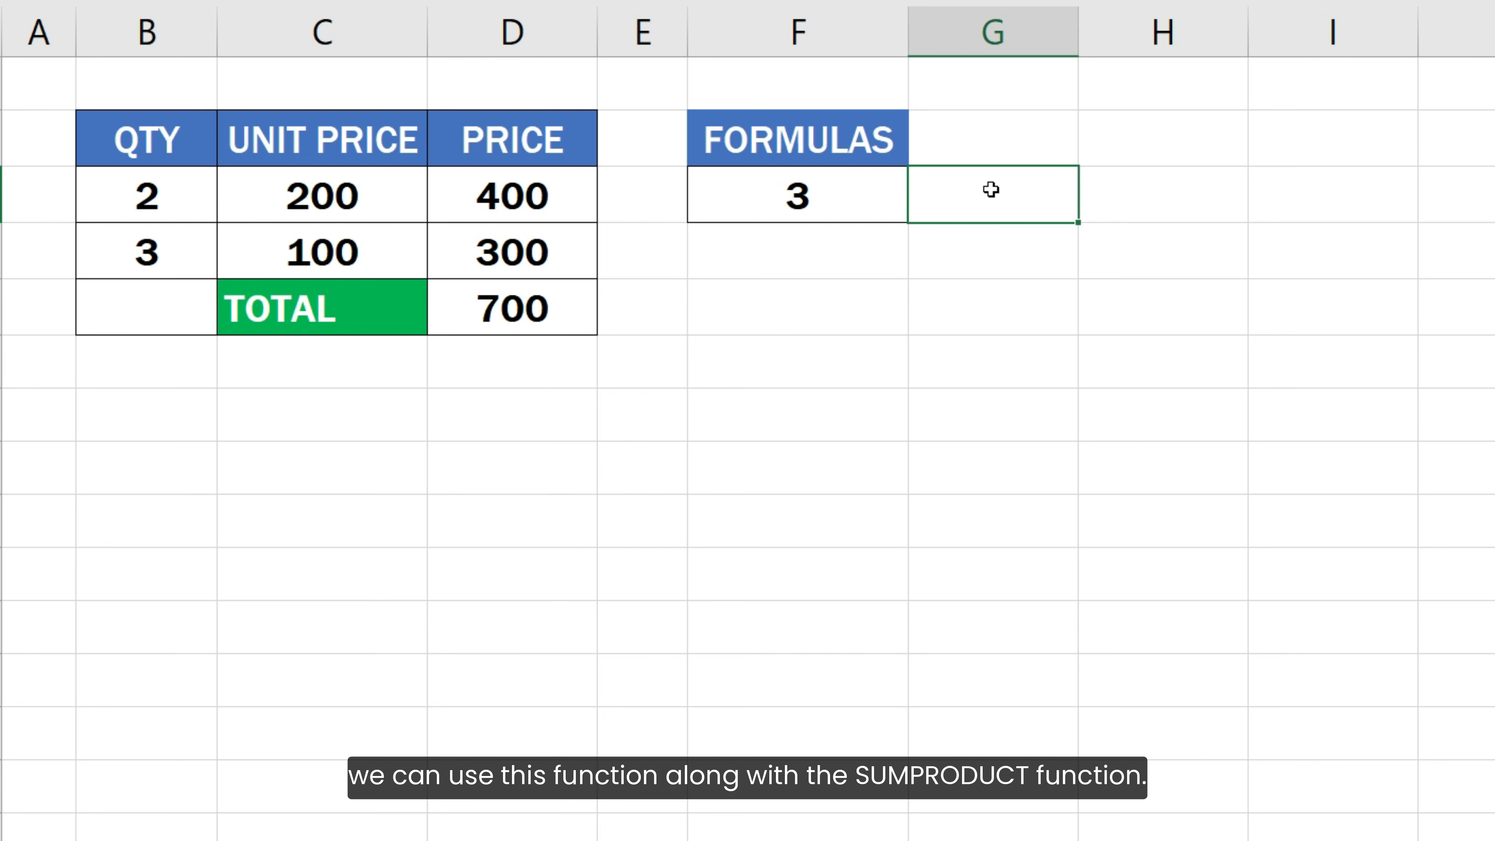
Evaluate only the ISFORMULA(B3:D5) part of the formula in F3 to view its array, and restore the original expression
{"action": "key", "text": "Left"}
{"action": "key", "text": "F2"}
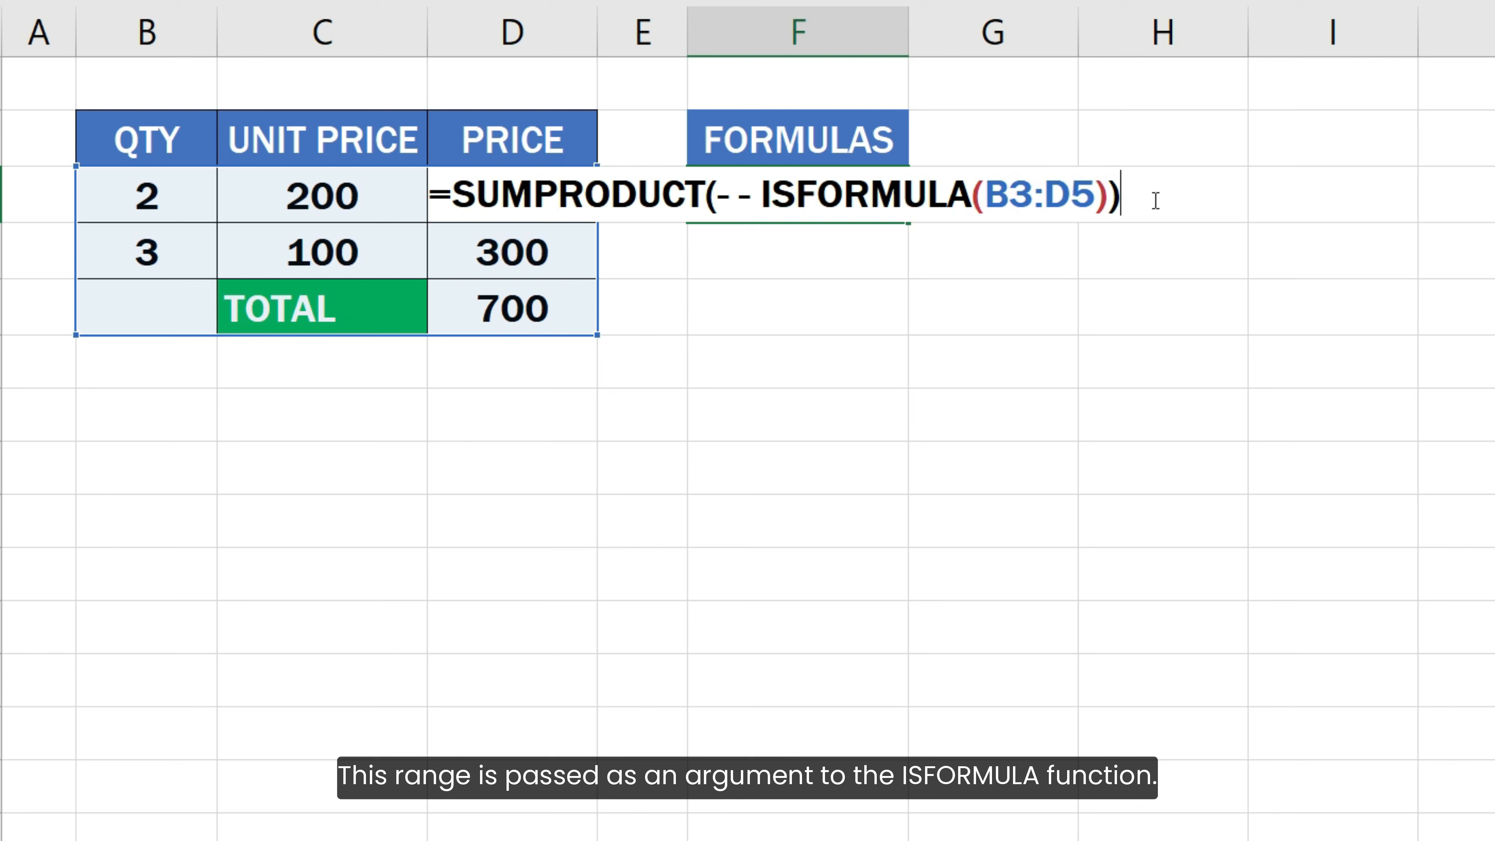
{"action": "left_click_drag", "start_coordinate": [763, 198], "coordinate": [1108, 199]}
{"action": "key", "text": "F9"}
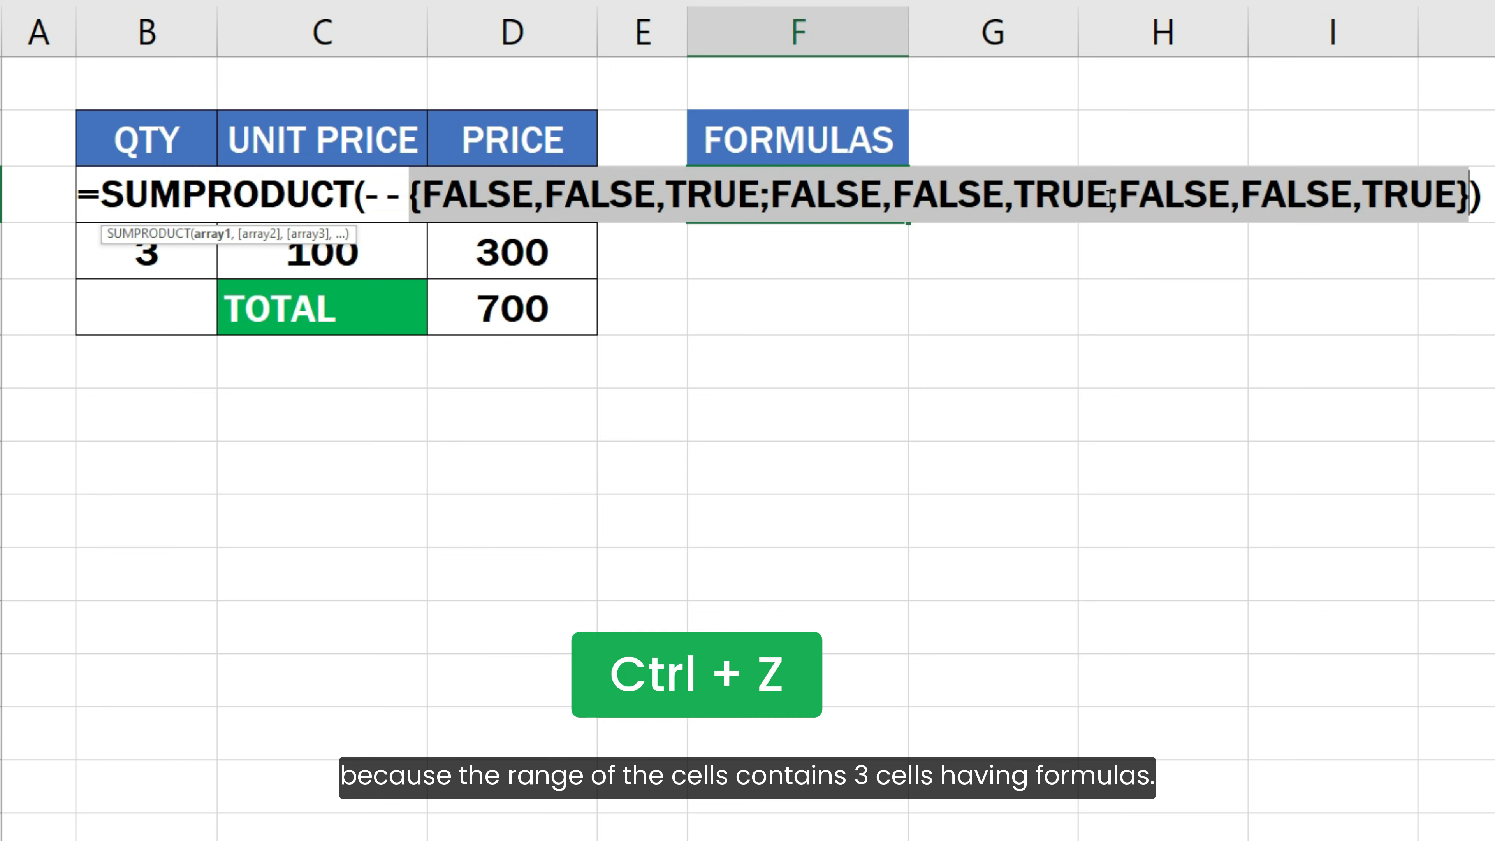
{"action": "key", "text": "ctrl+z"}
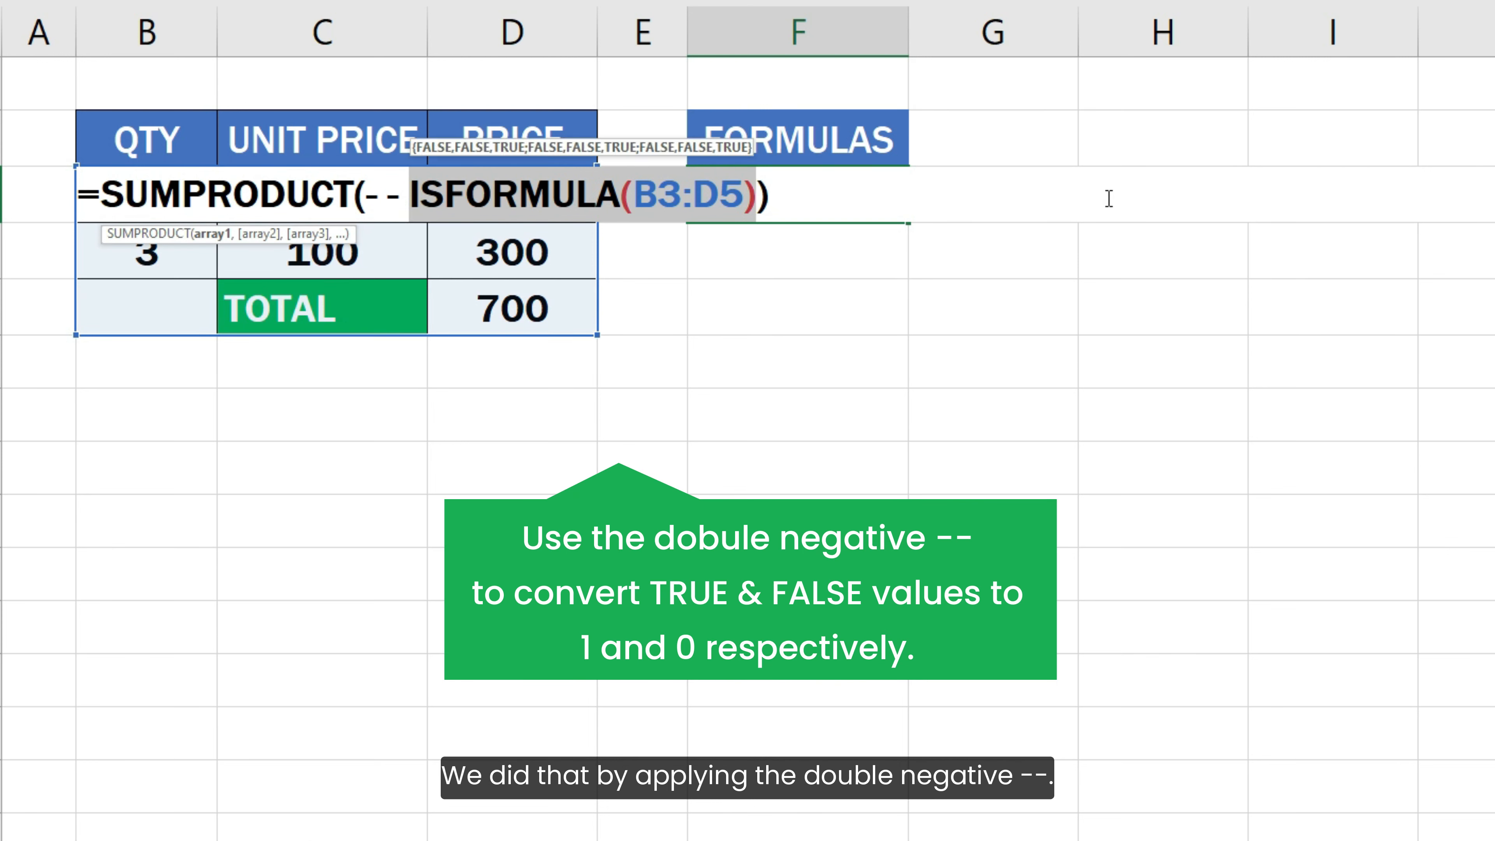
Evaluate the double-negative ISFORMULA(B3:D5) argument inside F3's SUMPRODUCT, restore the expression and leave the formula as it was
{"action": "left_click_drag", "start_coordinate": [363, 196], "coordinate": [757, 204]}
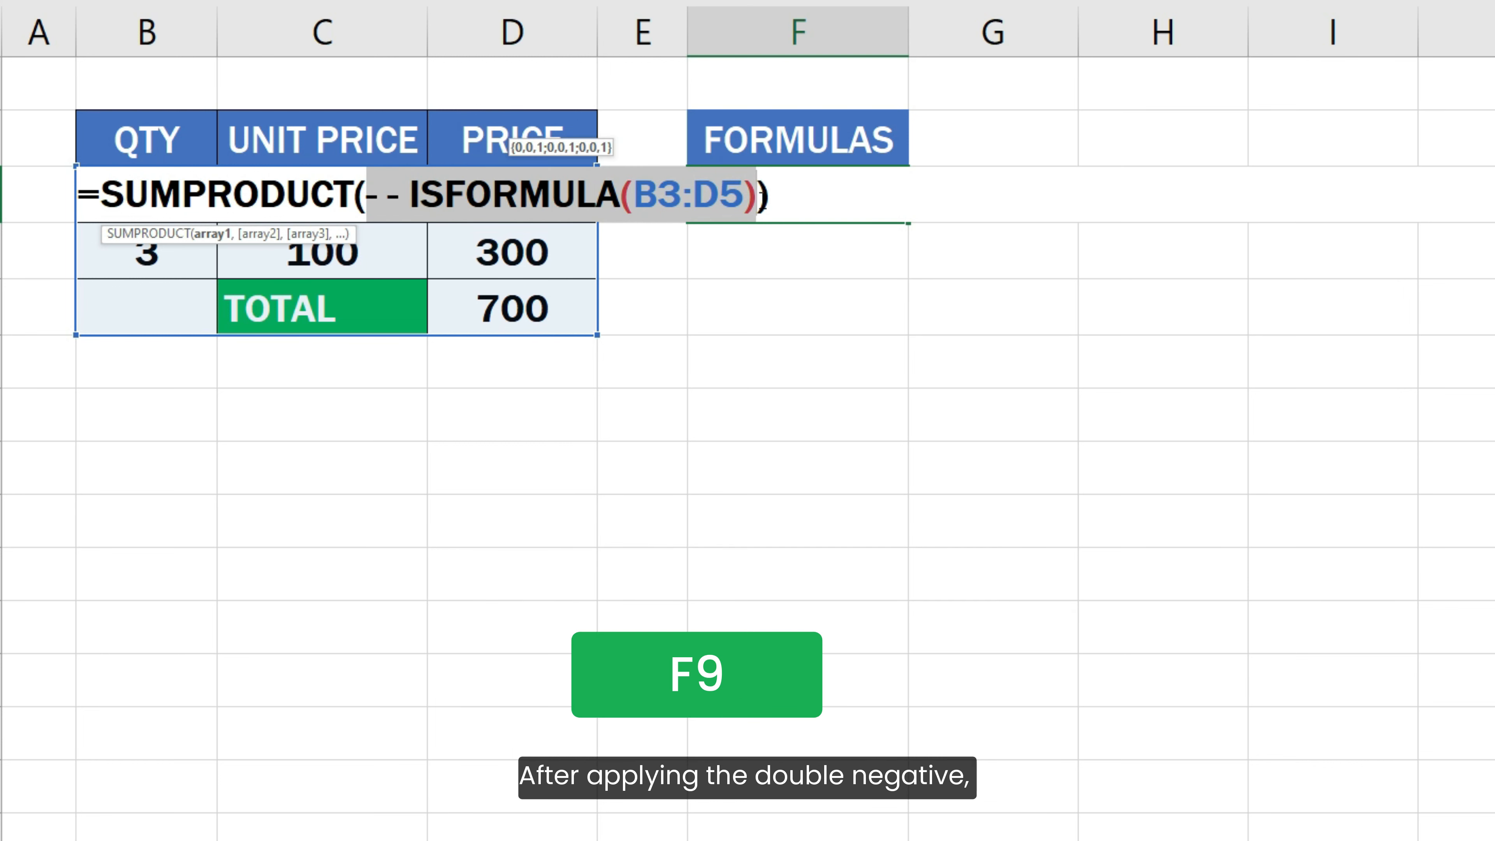
{"action": "key", "text": "F9"}
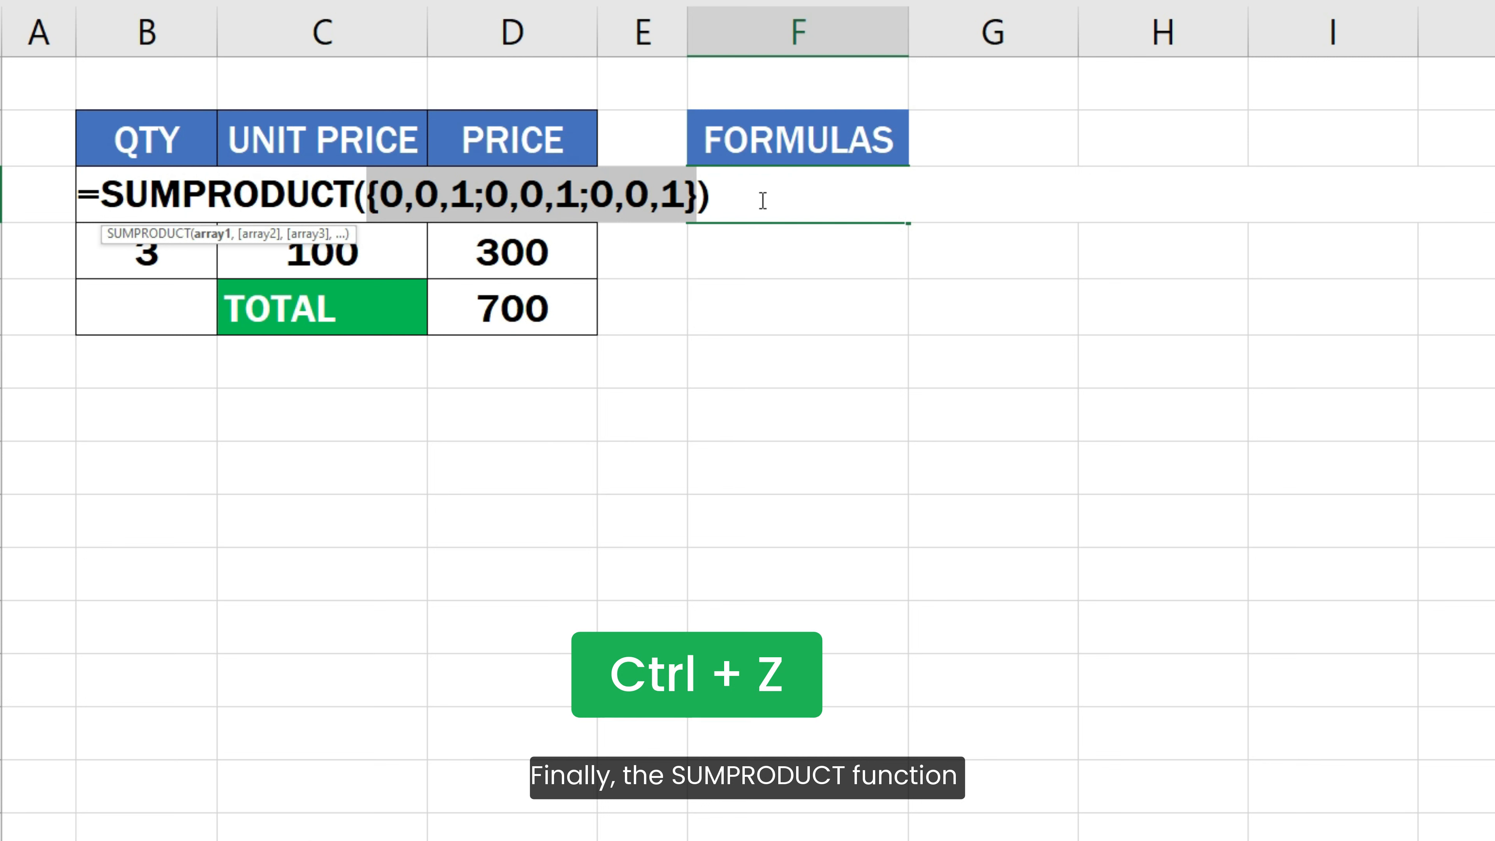
{"action": "key", "text": "ctrl+z"}
{"action": "left_click", "coordinate": [787, 197]}
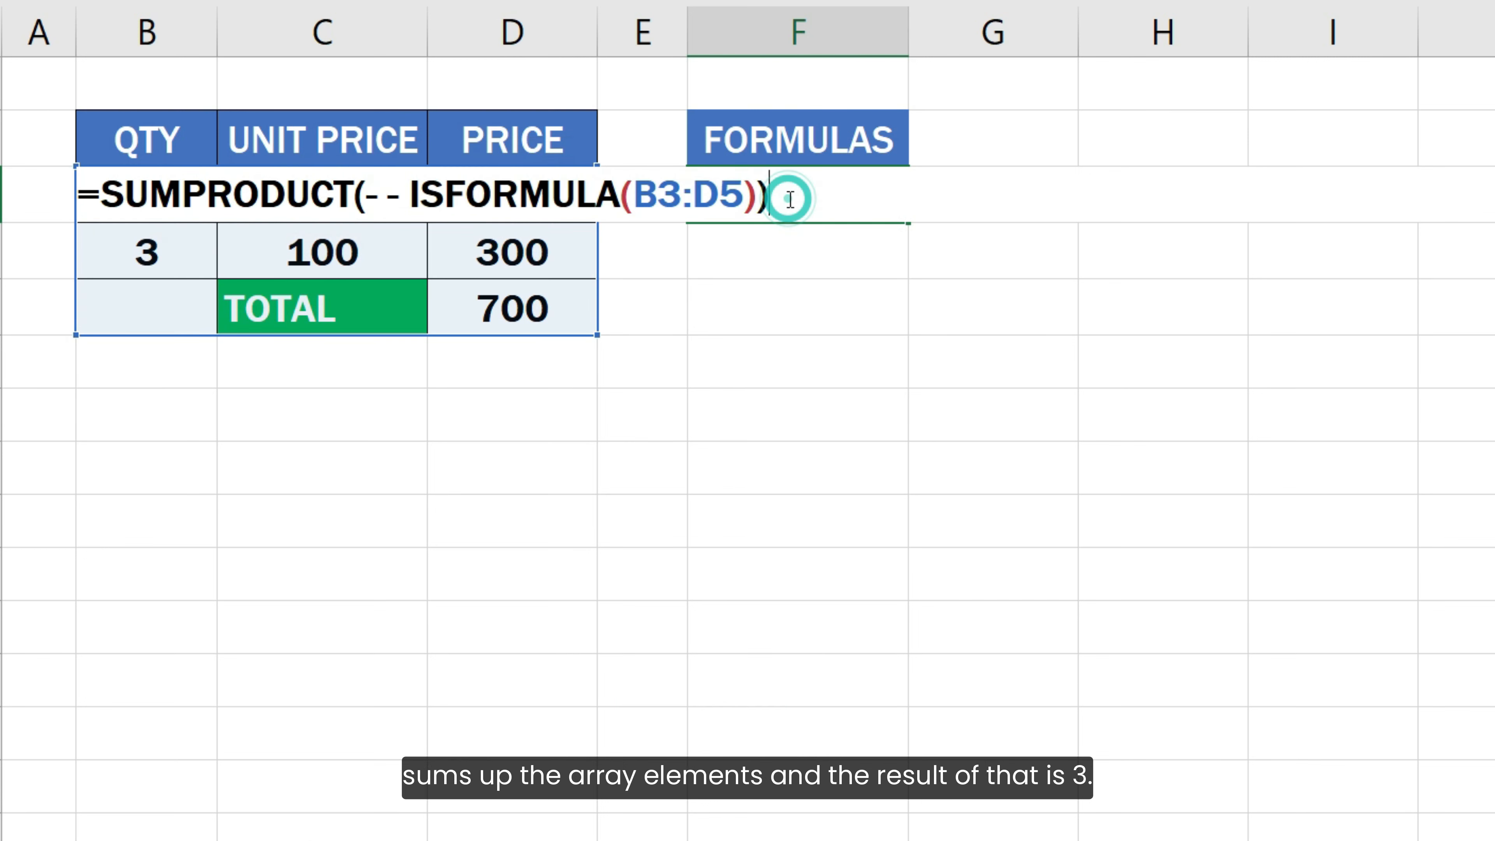
{"action": "key", "text": "Return"}
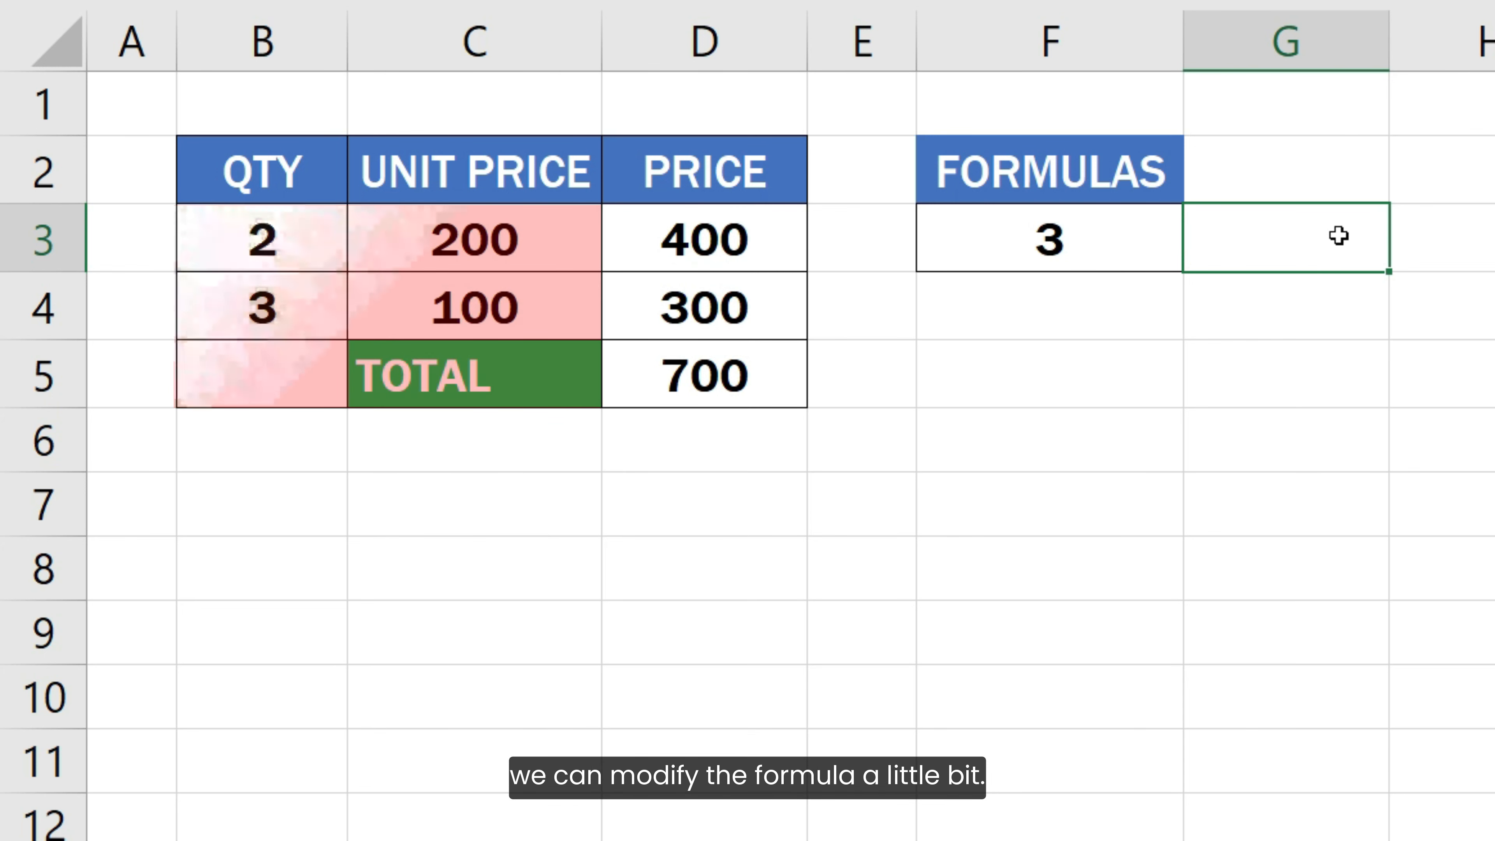
Wrap ISFORMULA(B3:D5) in F3 with NOT so the formula reads =SUMPRODUCT(- - NOT(ISFORMULA(B3:D5)))
{"action": "key", "text": "Left"}
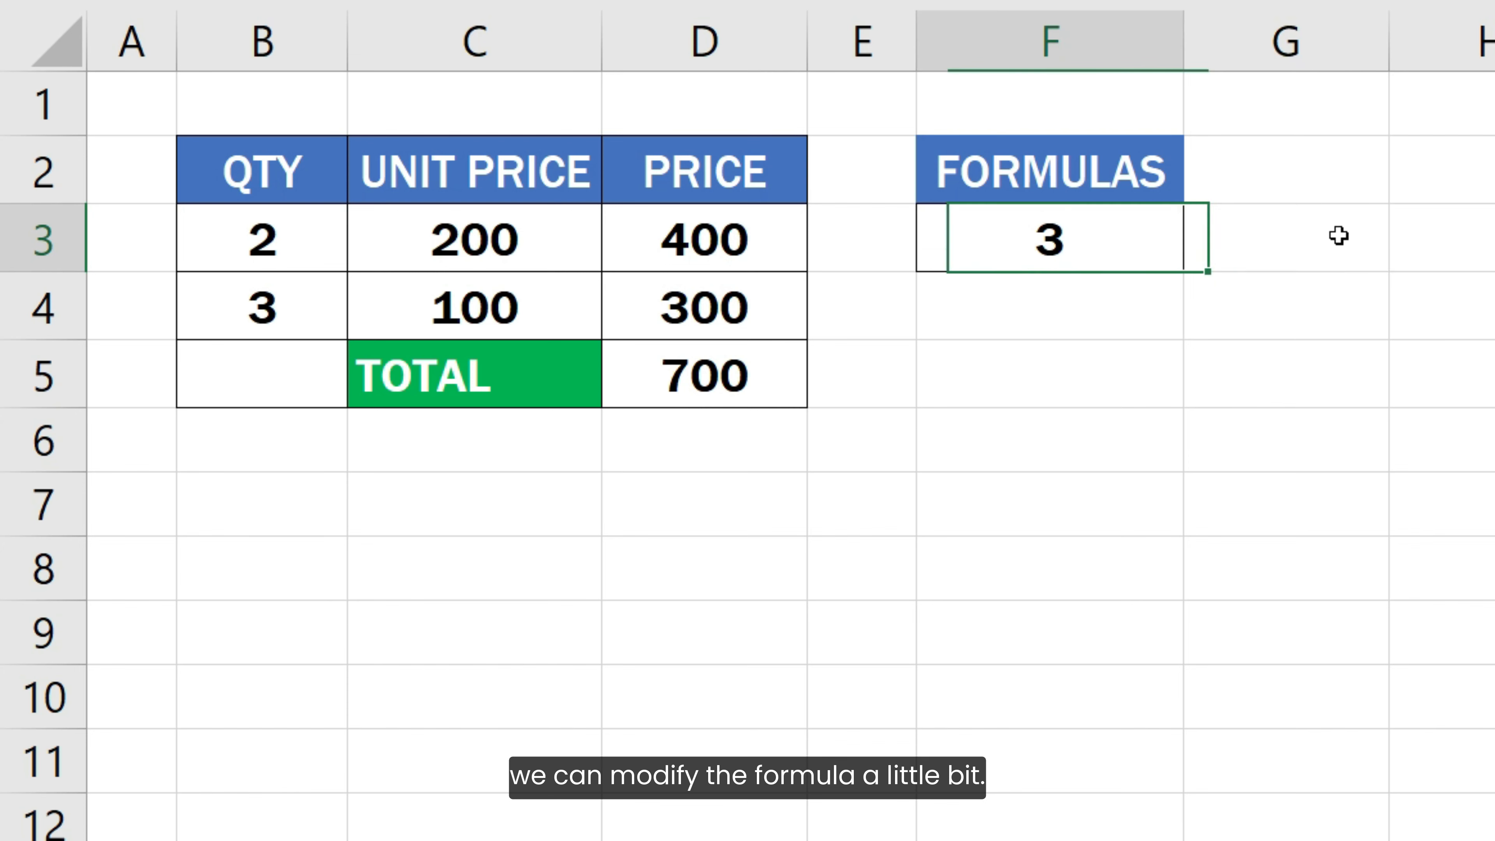
{"action": "key", "text": "F2"}
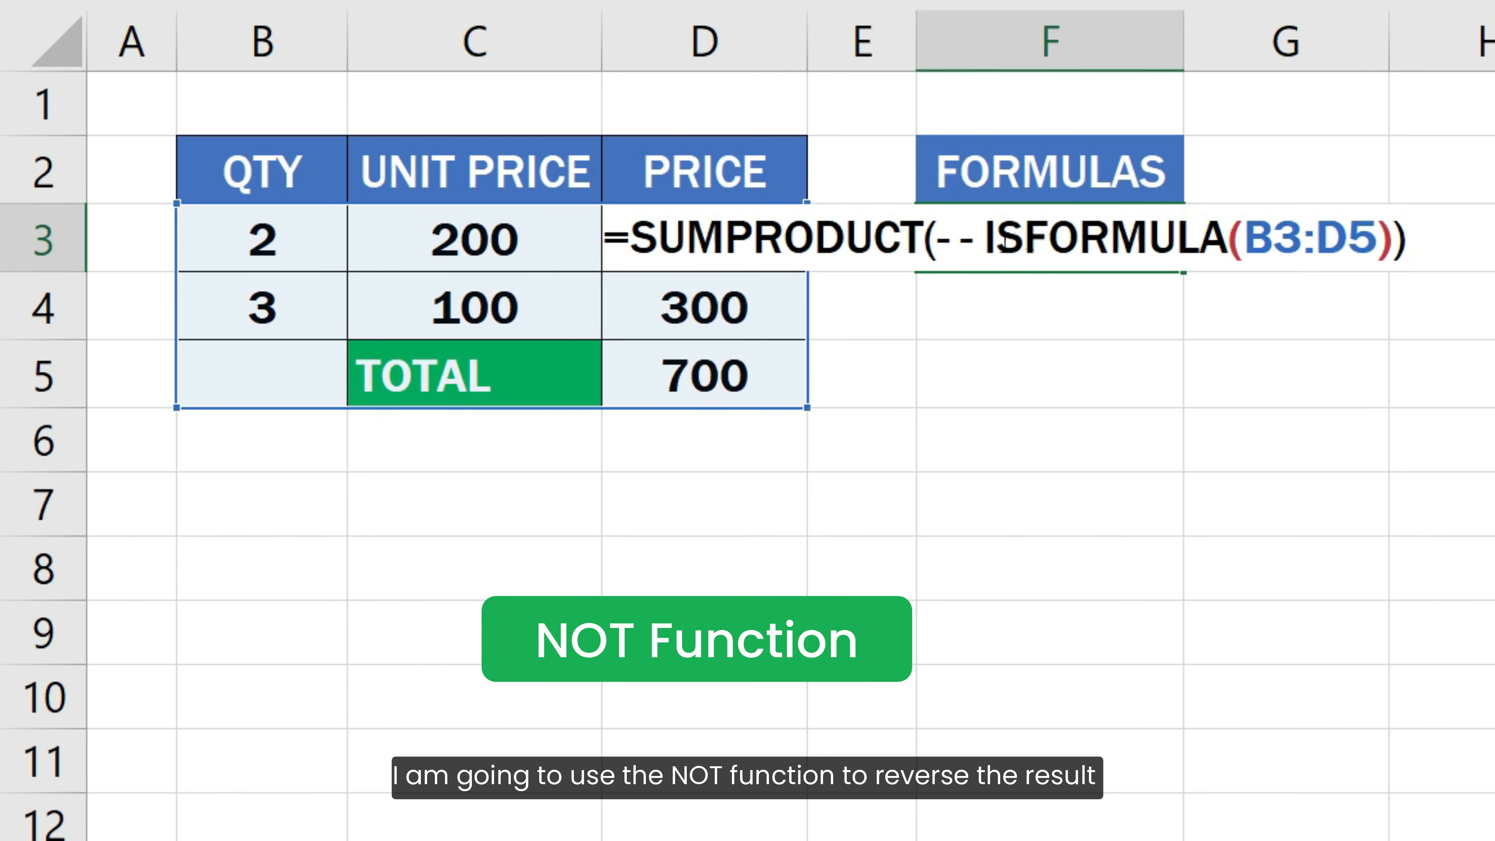
{"action": "left_click", "coordinate": [984, 239]}
{"action": "type", "text": "NOT("}
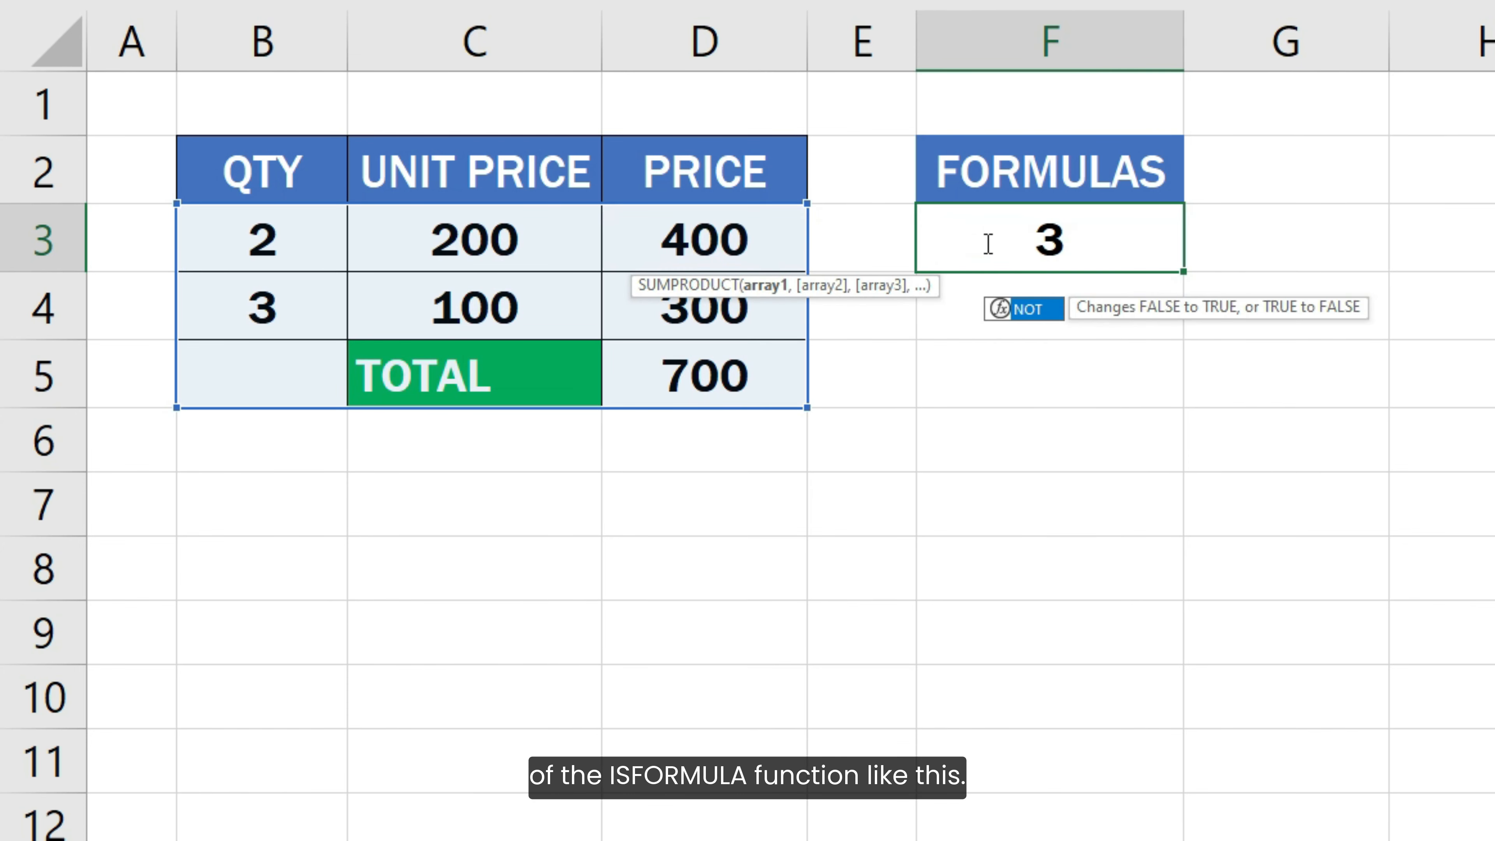
{"action": "left_click", "coordinate": [1265, 237]}
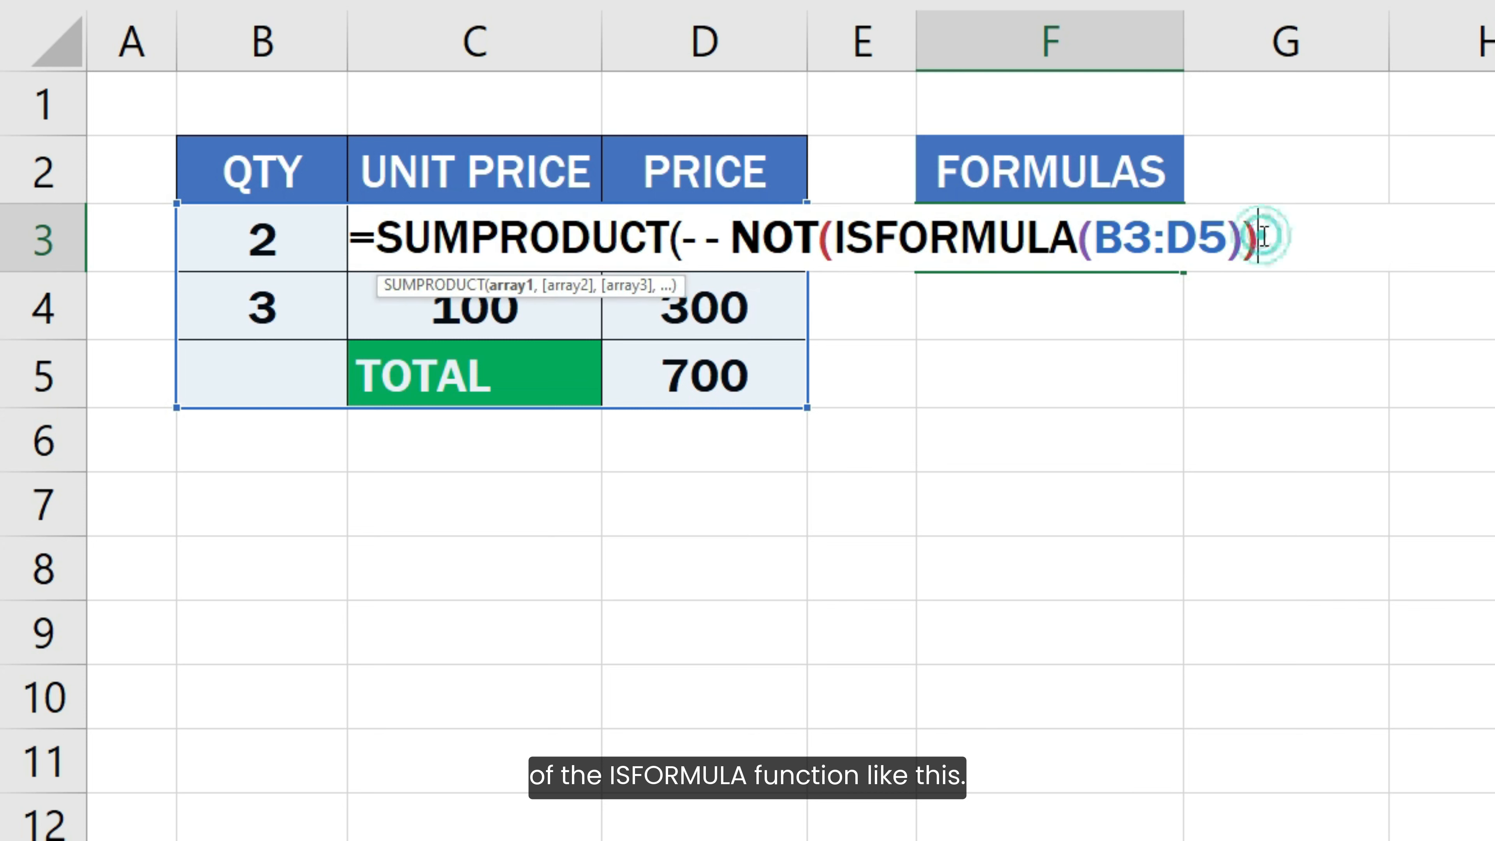
{"action": "type", "text": ")"}
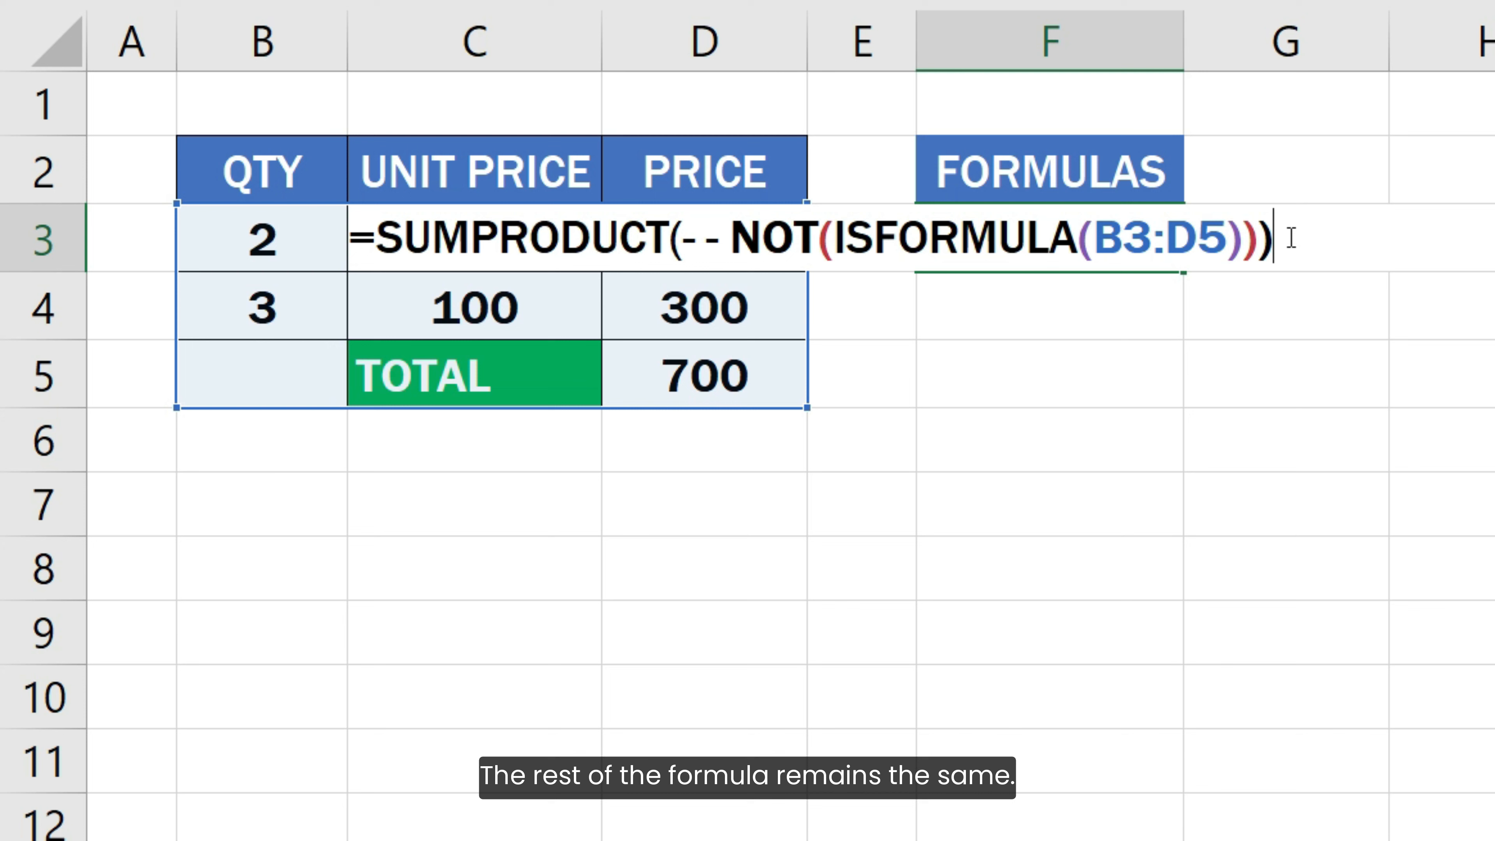
{"action": "key", "text": "Return"}
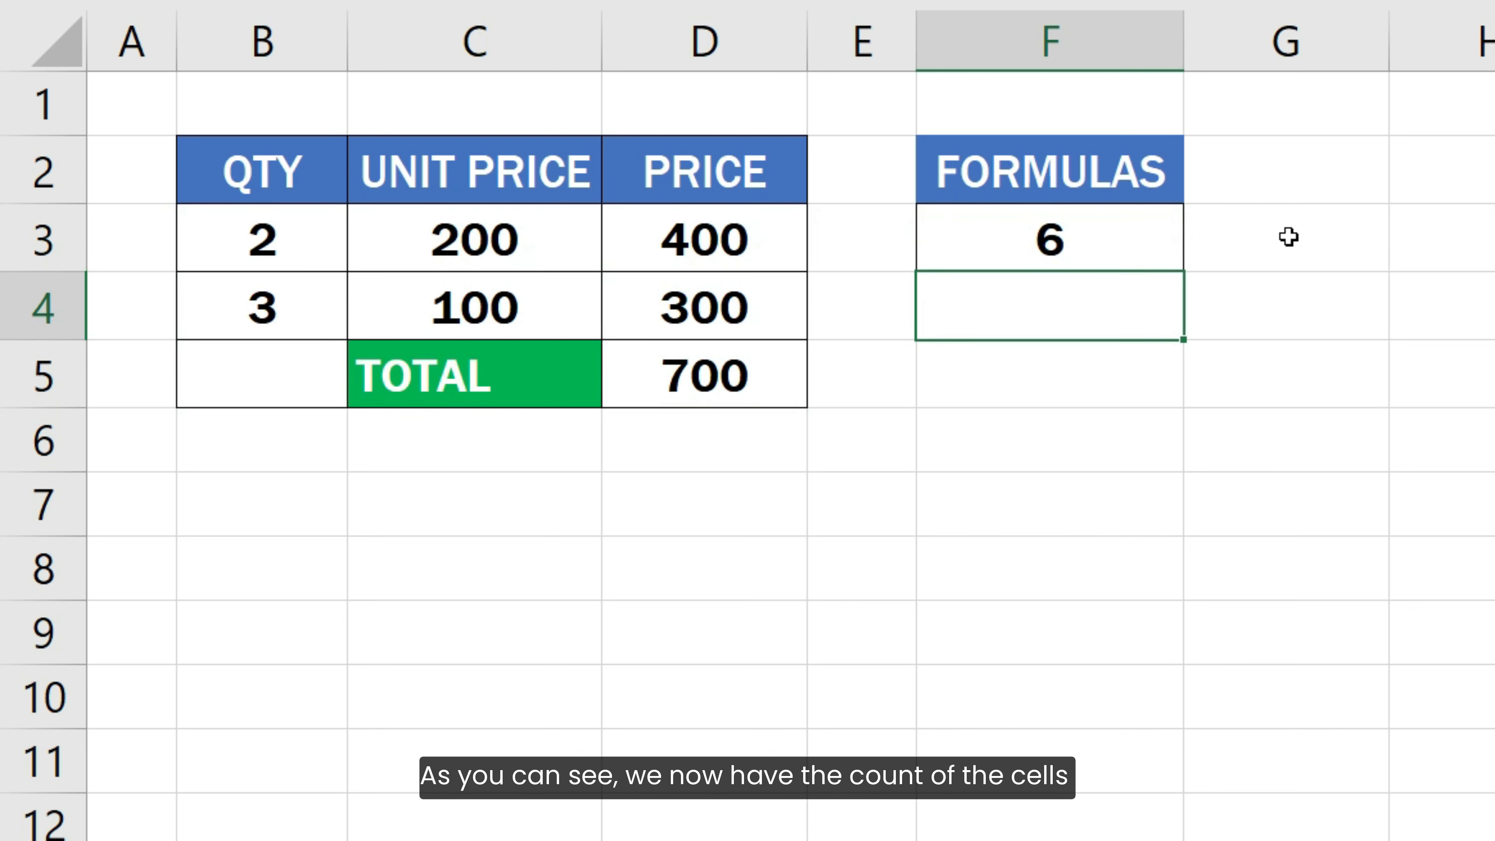